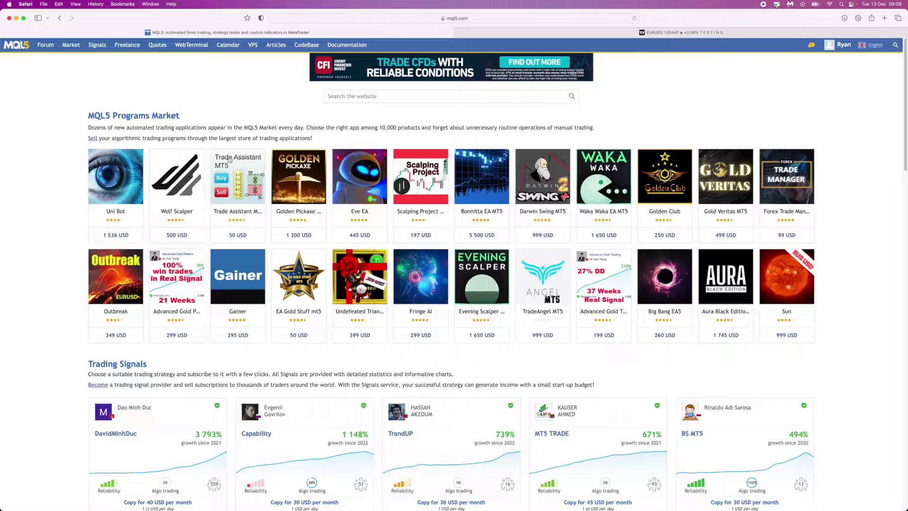
# Step: Open the Trade Assistant MT5 product page, priced at 50 USD, from the Market listing
pyautogui.click(257, 170)
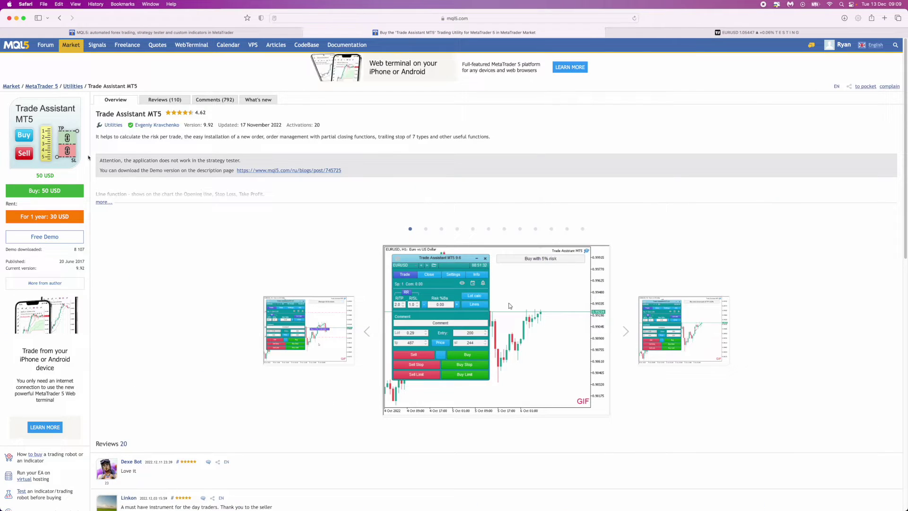
pyautogui.moveTo(96, 113); pyautogui.dragTo(164, 119)
pyautogui.click(165, 119)
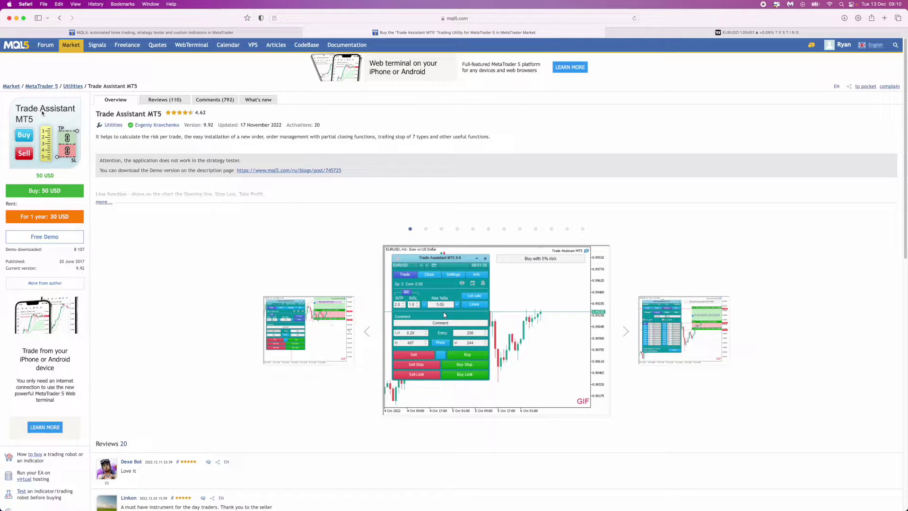
pyautogui.moveTo(842, 45)
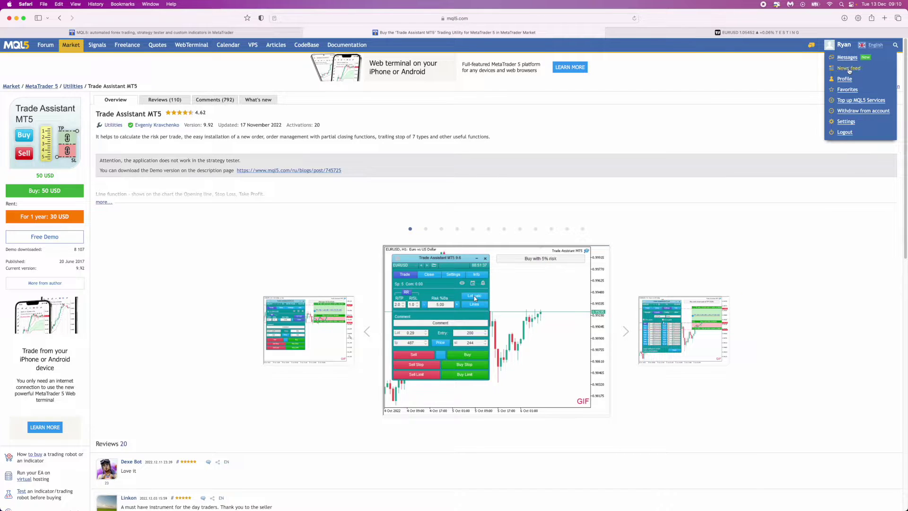
# Step: Open Trade Assistant MT4 from Profile > Purchases, then show MetaTrader 4's Market page
pyautogui.click(849, 79)
pyautogui.click(28, 197)
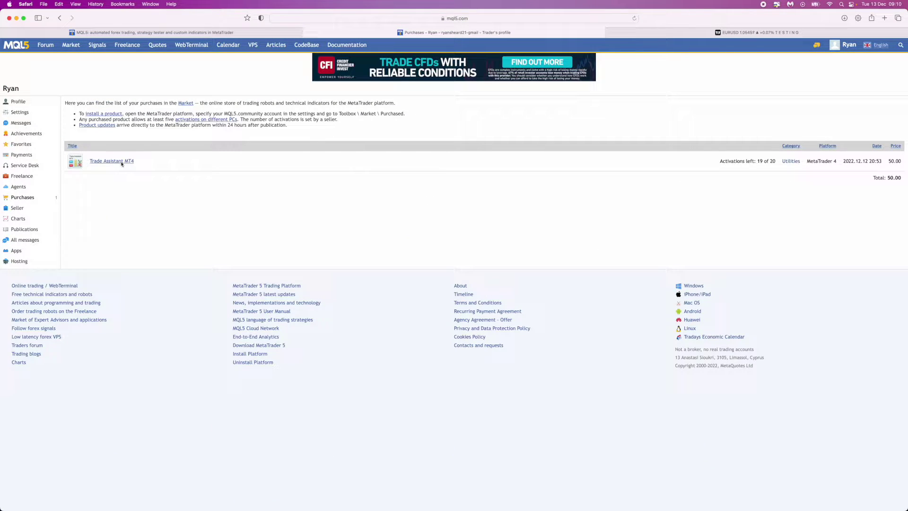
pyautogui.click(122, 161)
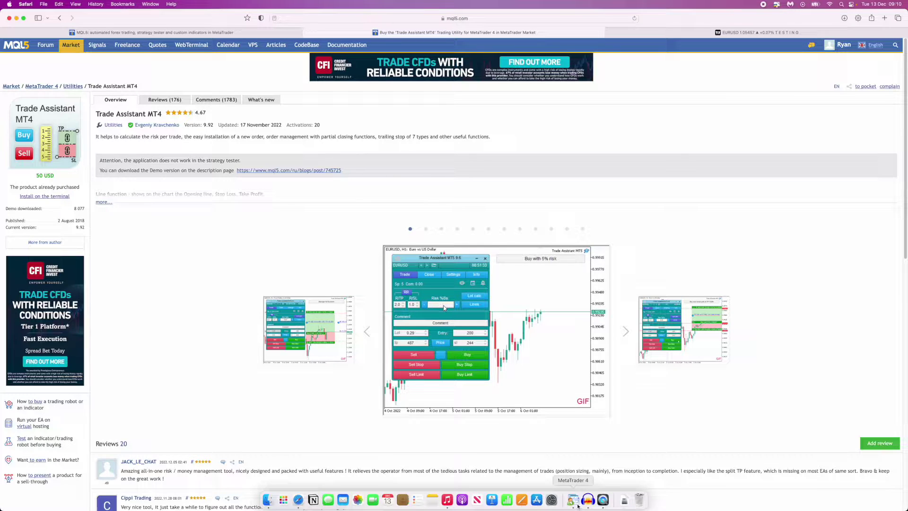
pyautogui.click(573, 500)
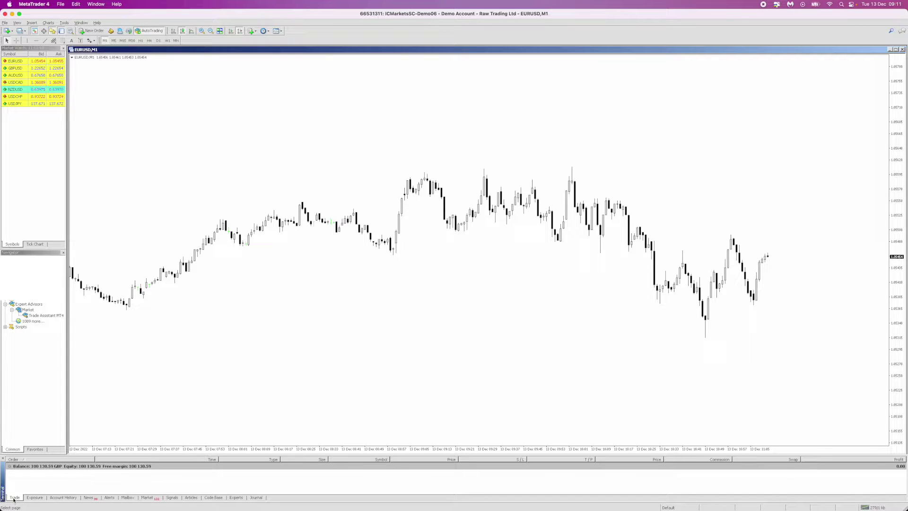
pyautogui.click(147, 497)
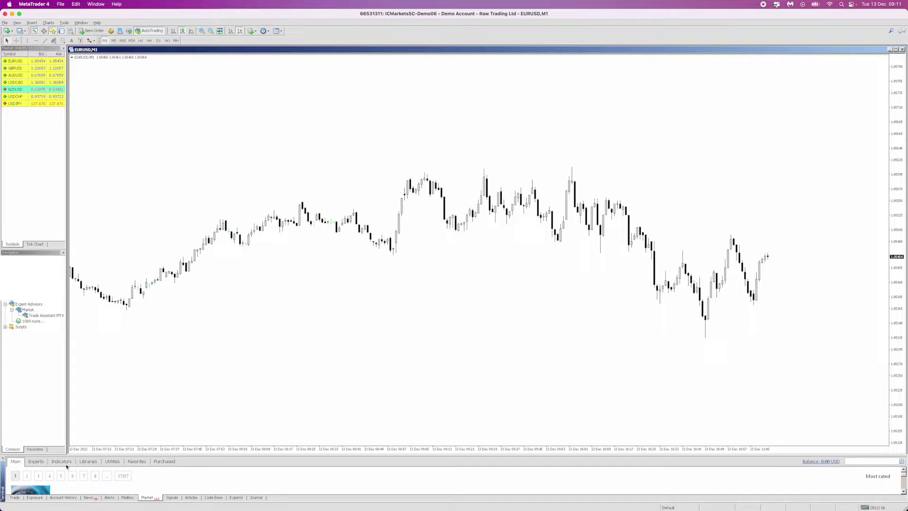
# Step: From the Purchased list, drag Trade Assistant MT4 onto the EURUSD chart
pyautogui.click(165, 462)
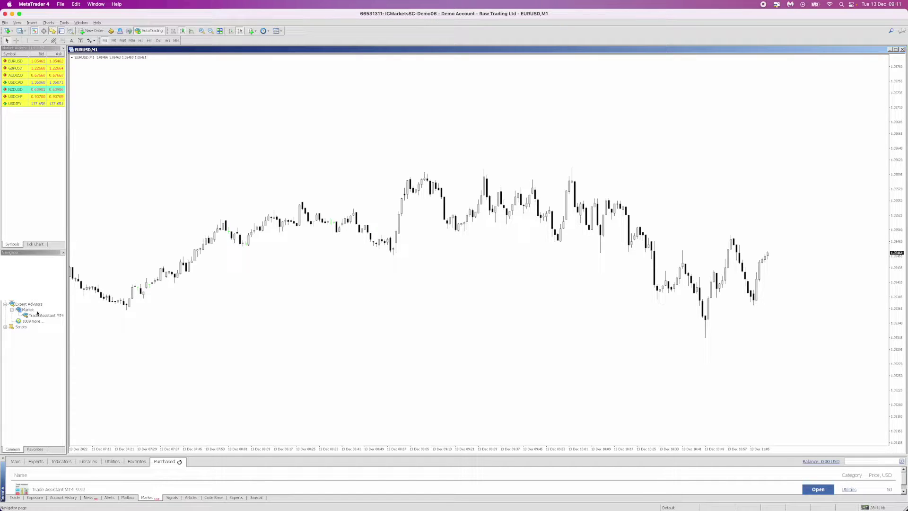
pyautogui.moveTo(169, 203); pyautogui.dragTo(168, 203)
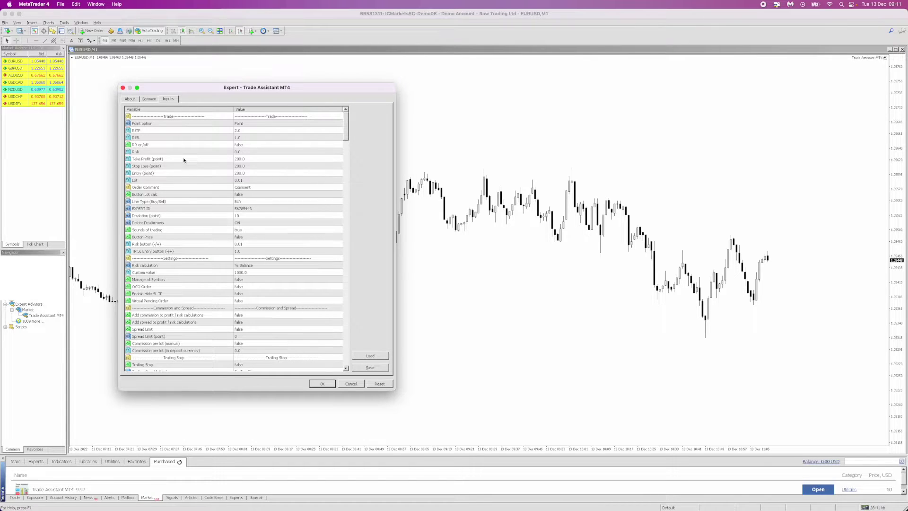
# Step: Load TradeAssistantSettings.set into the inputs, giving R/TP 5.0 and TP, SL, entry 200
pyautogui.click(130, 100)
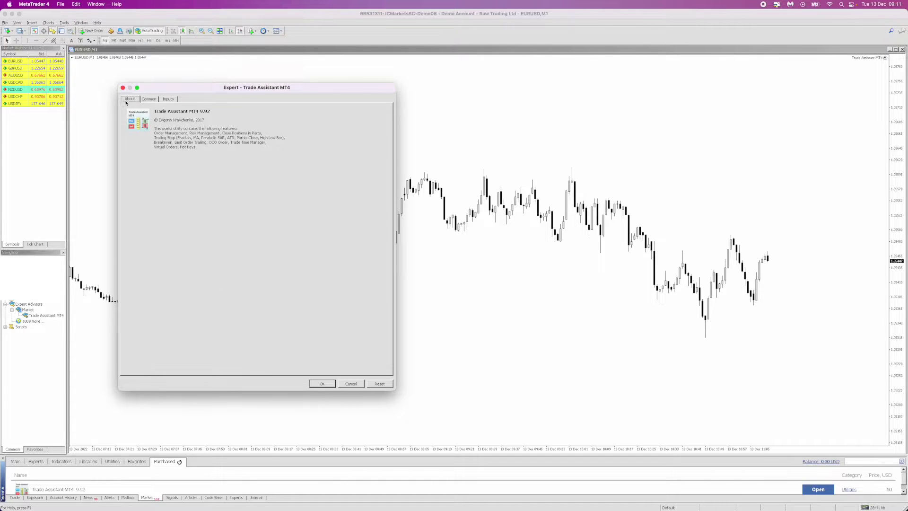
pyautogui.click(168, 99)
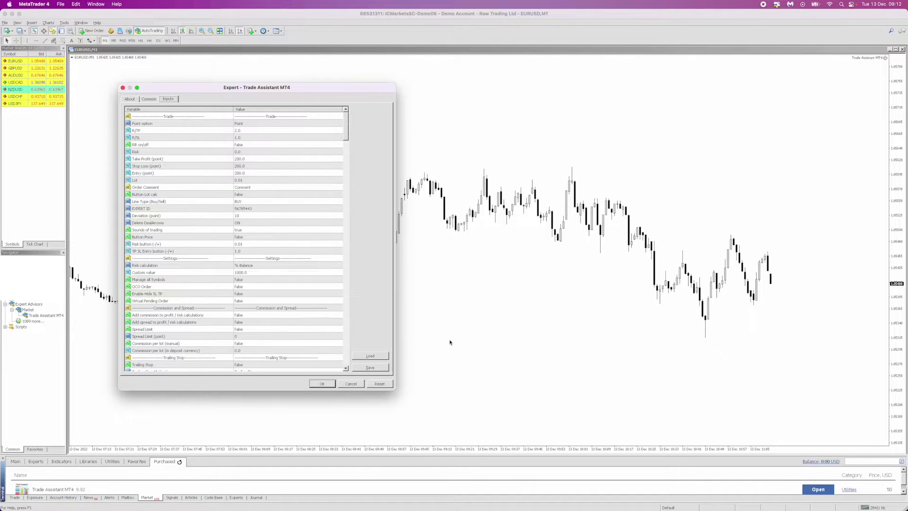
pyautogui.click(370, 355)
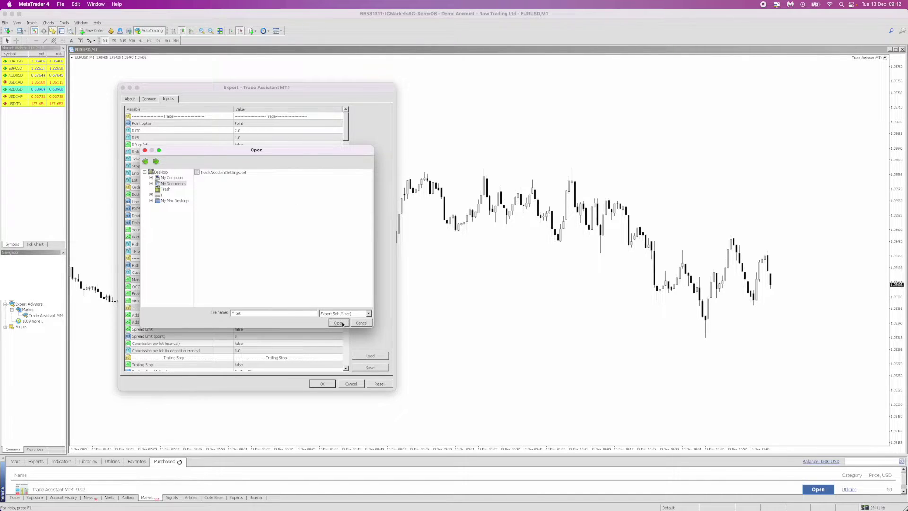
pyautogui.click(231, 172)
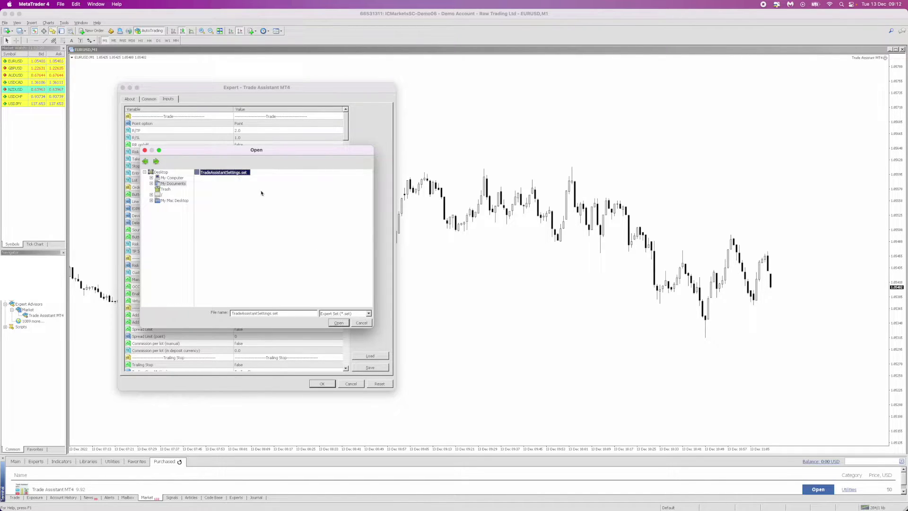
pyautogui.click(339, 322)
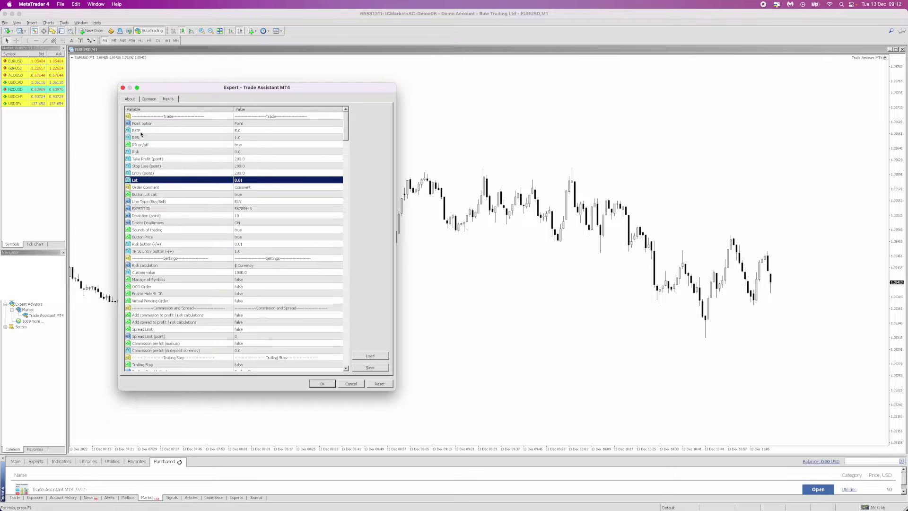
pyautogui.click(249, 138)
pyautogui.click(235, 130)
pyautogui.click(239, 138)
pyautogui.press('Up')
pyautogui.click(240, 138)
pyautogui.click(240, 132)
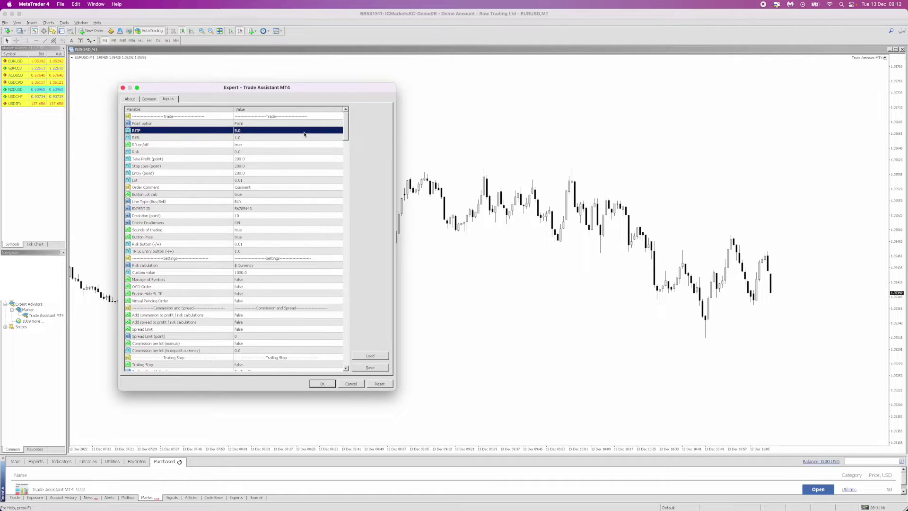
pyautogui.click(249, 132)
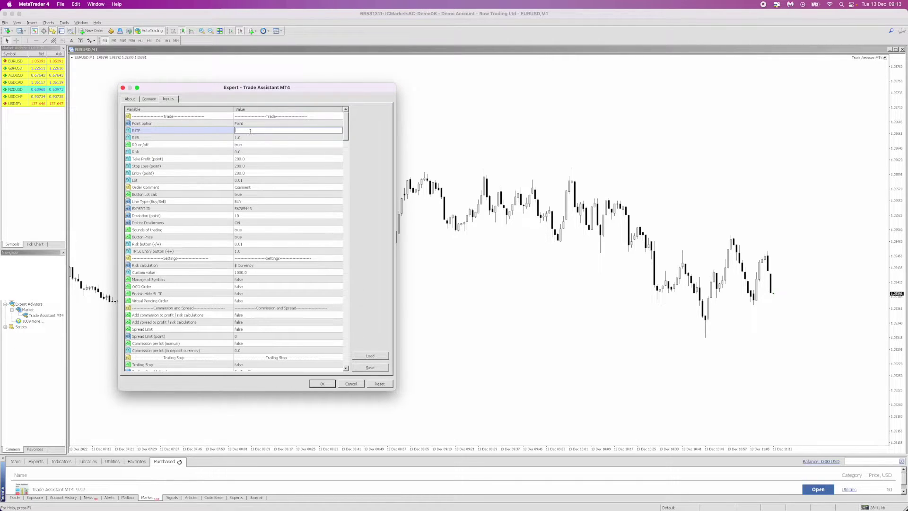
pyautogui.write('5')
pyautogui.press('Return')
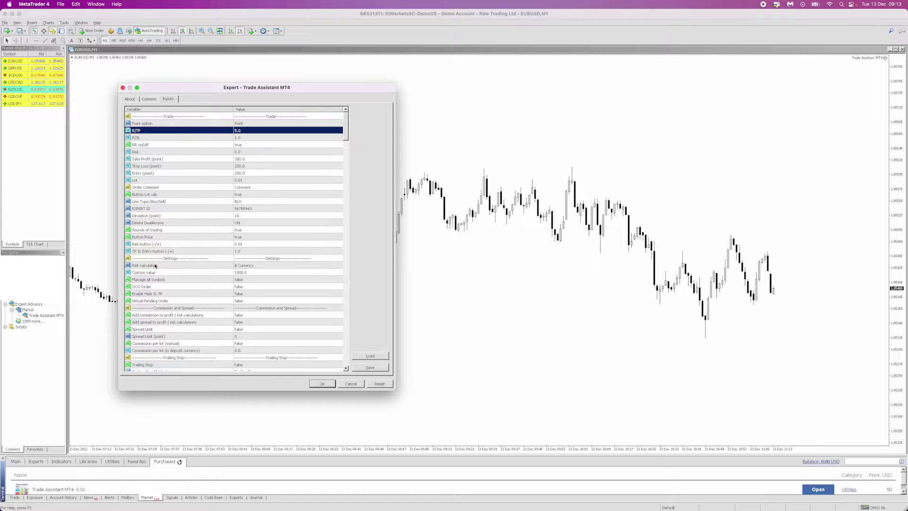
pyautogui.click(248, 266)
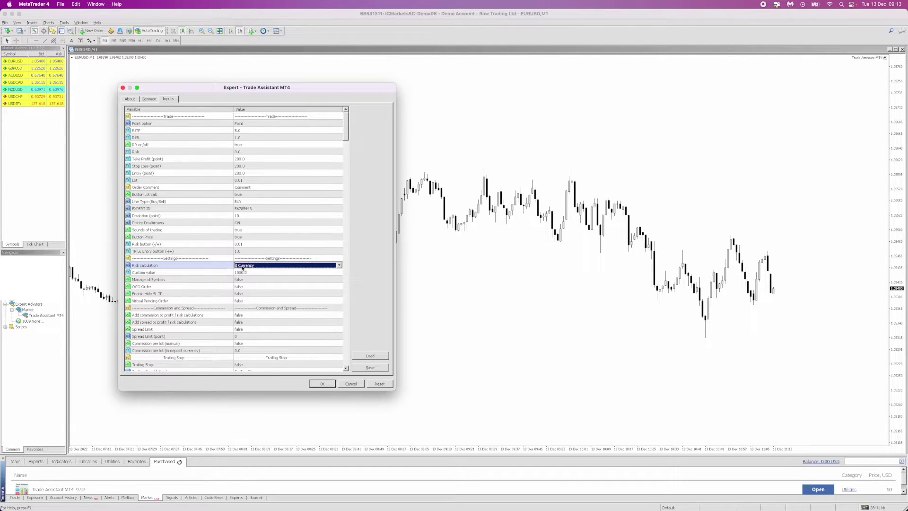
pyautogui.click(339, 266)
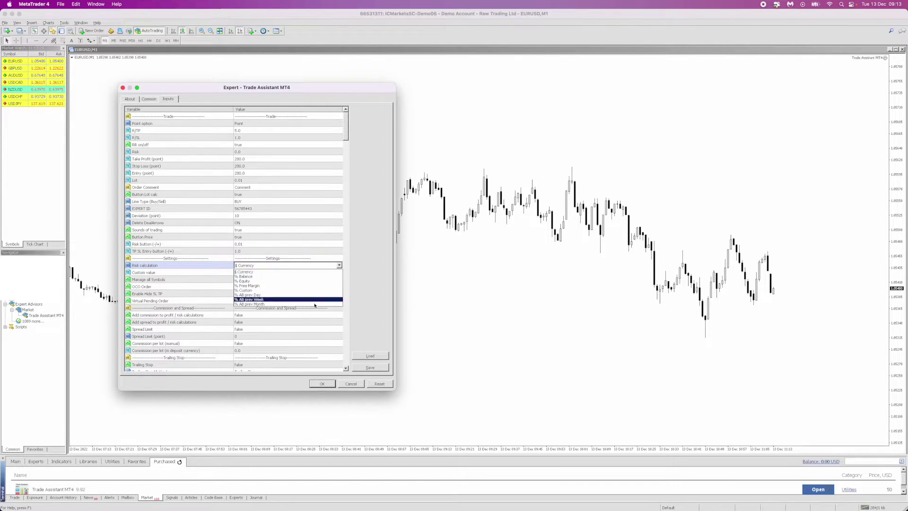
pyautogui.click(266, 276)
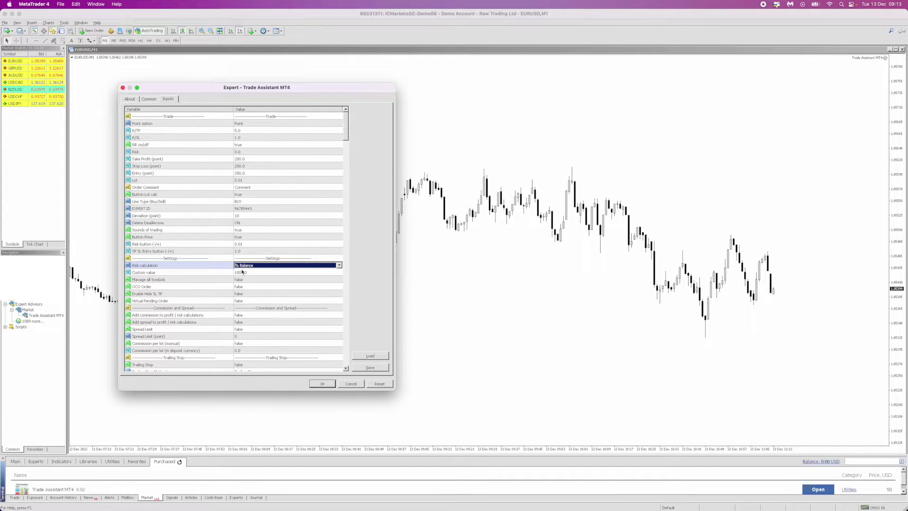
pyautogui.click(339, 265)
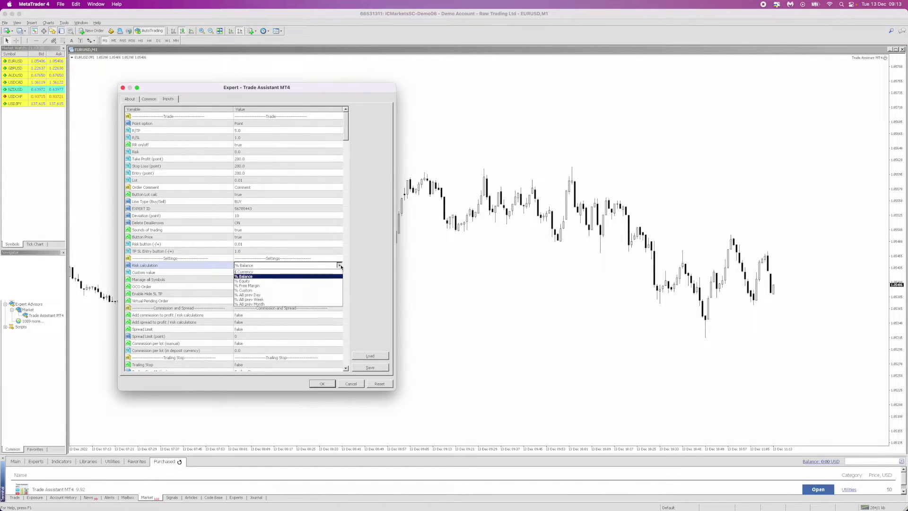
pyautogui.click(260, 272)
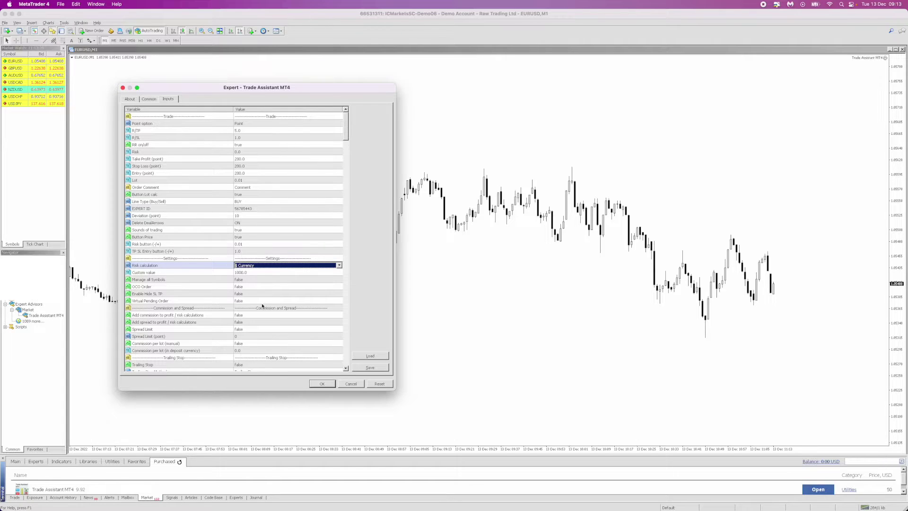
pyautogui.press('Return')
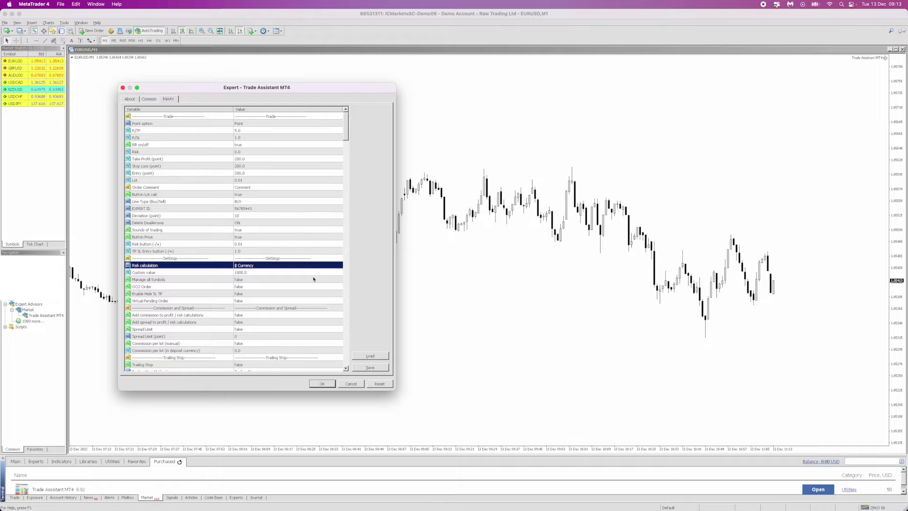
# Step: Review the inputs, cancel saving a preset, and confirm to start Trade Assistant on EURUSD
pyautogui.scroll(-20, 258, 293)
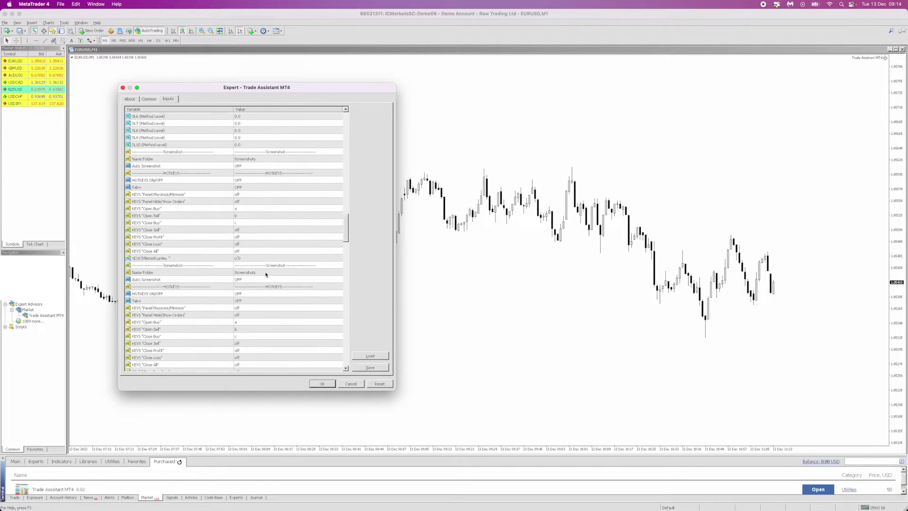
pyautogui.scroll(20, 266, 276)
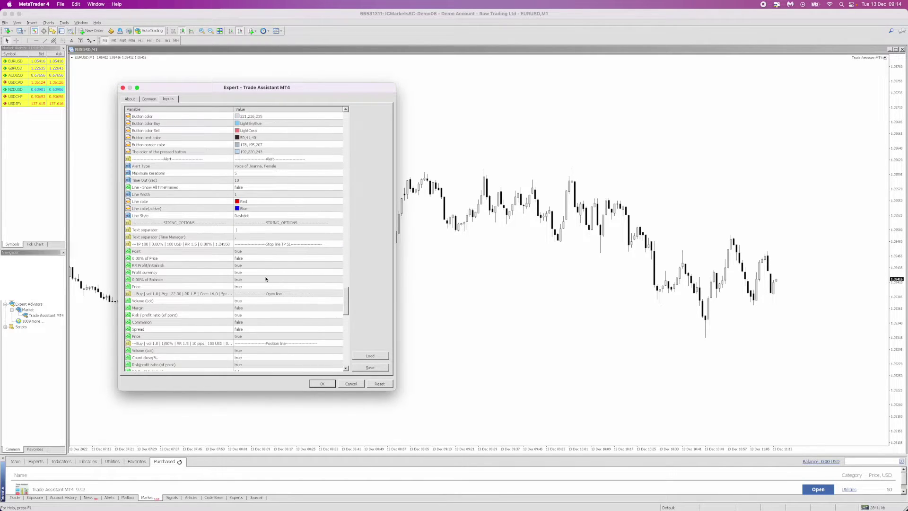
pyautogui.scroll(-3, 265, 279)
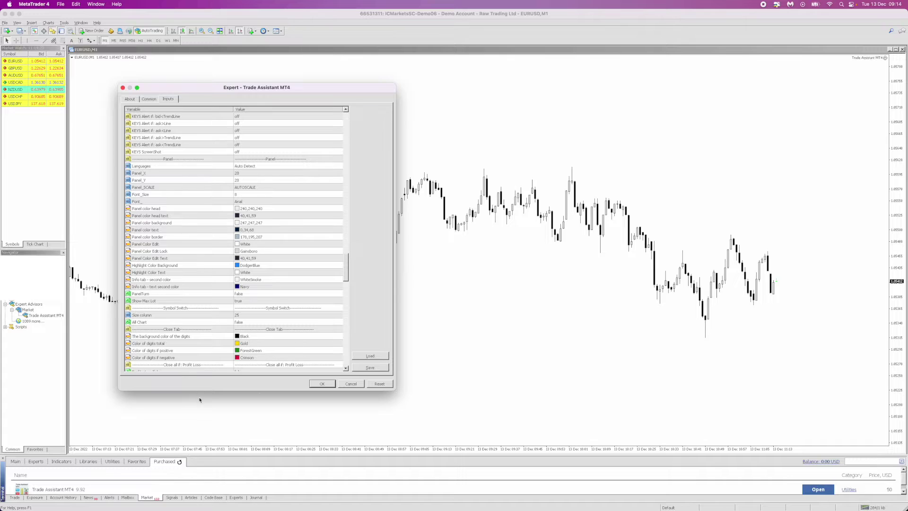
pyautogui.scroll(-3, 273, 281)
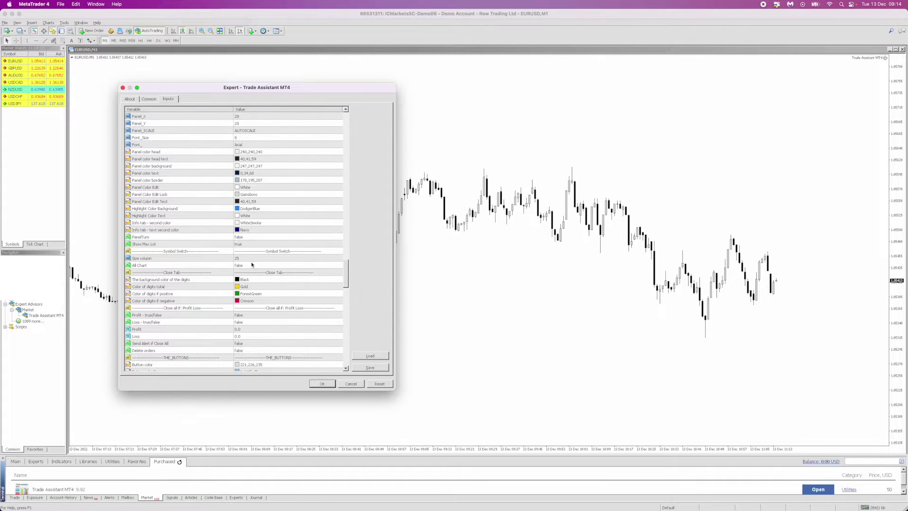
pyautogui.scroll(-8, 252, 265)
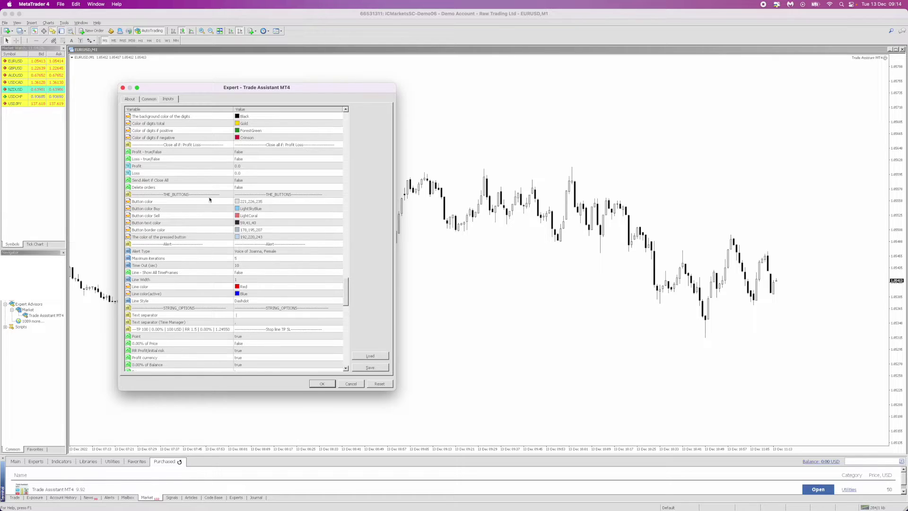
pyautogui.click(358, 366)
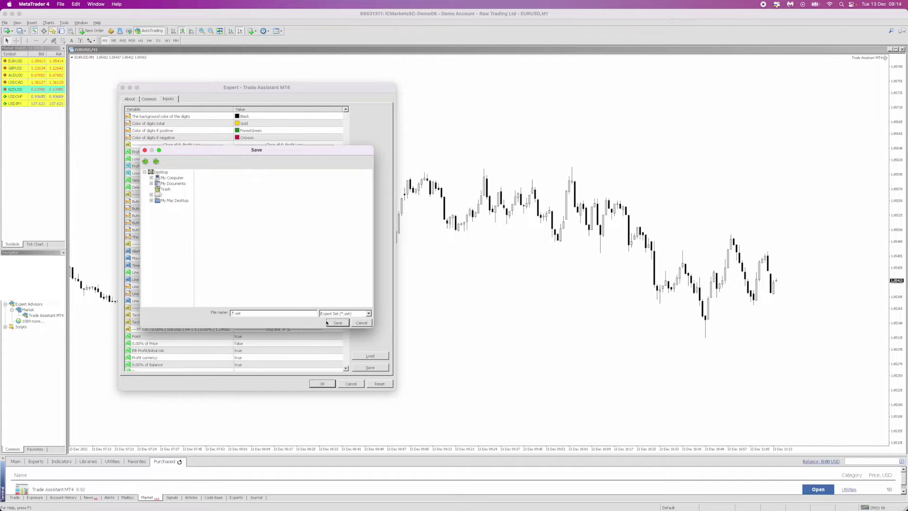
pyautogui.click(360, 323)
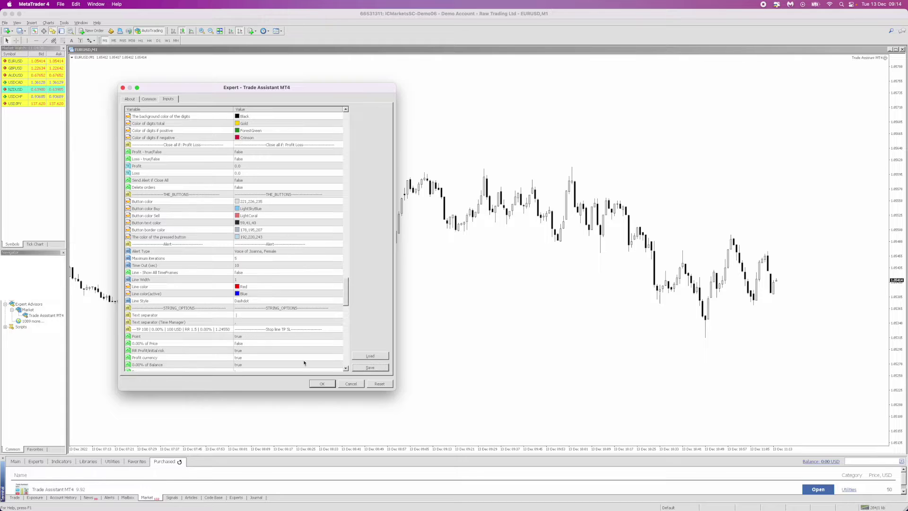
pyautogui.click(323, 383)
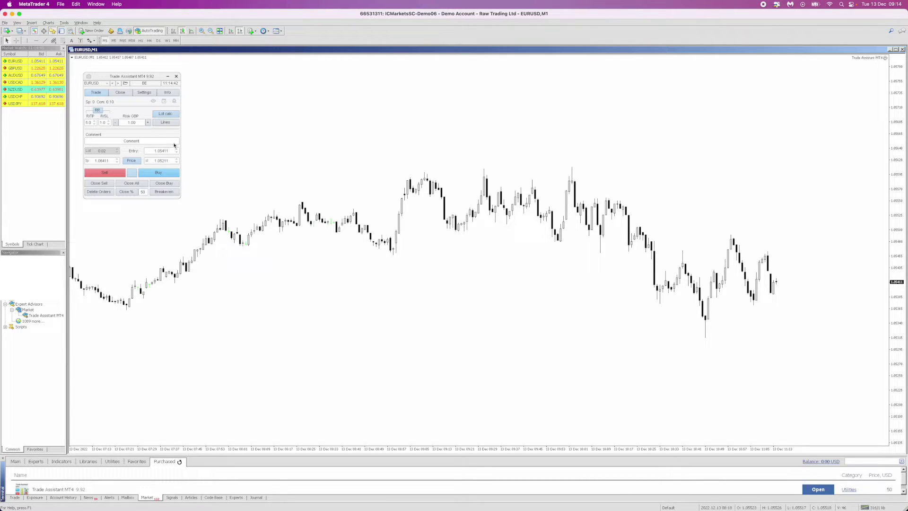
# Step: Reposition the panel, switch it to pending Stop/Limit orders, and try a 1000 GBP risk
pyautogui.moveTo(138, 81)
pyautogui.mouseDown()
pyautogui.moveTo(155, 104)
pyautogui.moveTo(129, 112)
pyautogui.moveTo(171, 81)
pyautogui.moveTo(146, 83)
pyautogui.mouseUp()
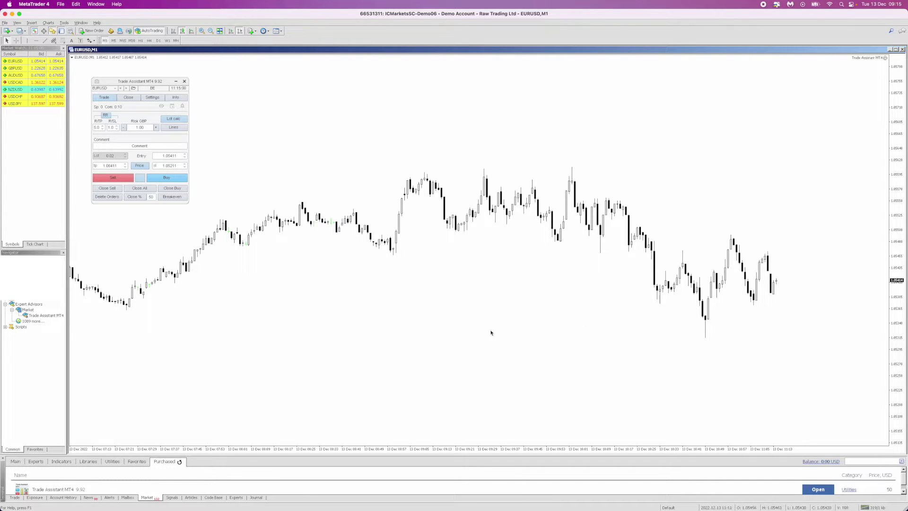
pyautogui.click(140, 178)
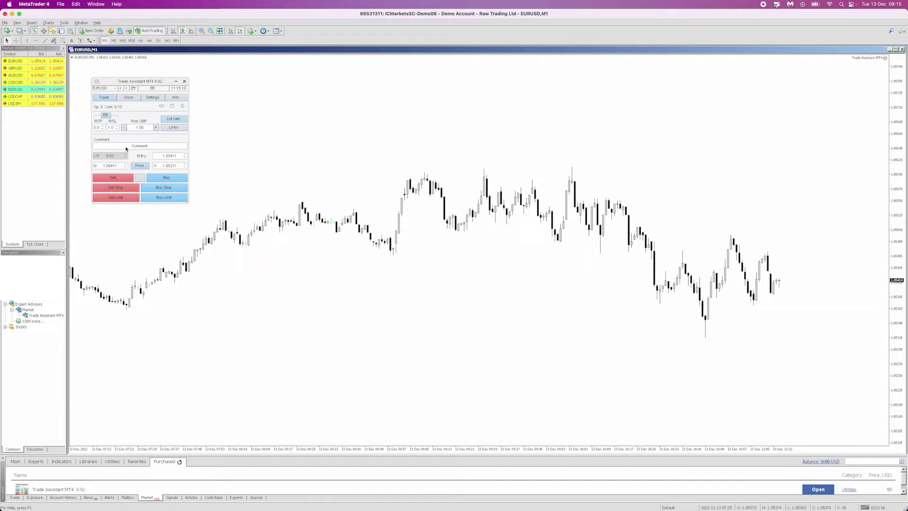
pyautogui.doubleClick(140, 127)
pyautogui.write('1000')
pyautogui.press('Return')
# Step: Reset the risk amount to 1.00 GBP, recalculating the lot size to 0.02
pyautogui.click(146, 128)
pyautogui.write('1')
pyautogui.press('Return')
# Step: Show the TP, entry and SL lines and drag the stop loss below the entry
pyautogui.click(180, 129)
pyautogui.moveTo(804, 287); pyautogui.dragTo(780, 288)
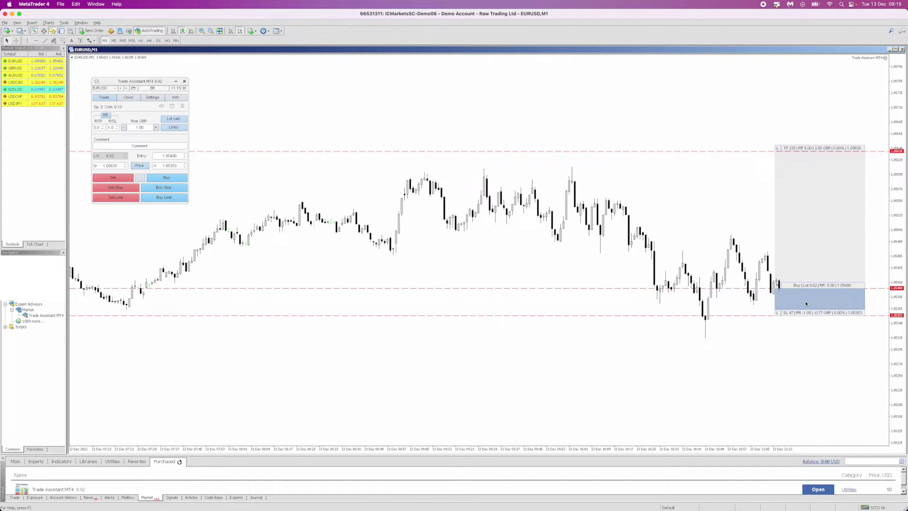
pyautogui.moveTo(802, 318)
pyautogui.mouseDown()
pyautogui.moveTo(806, 338)
pyautogui.moveTo(802, 310)
pyautogui.mouseUp()
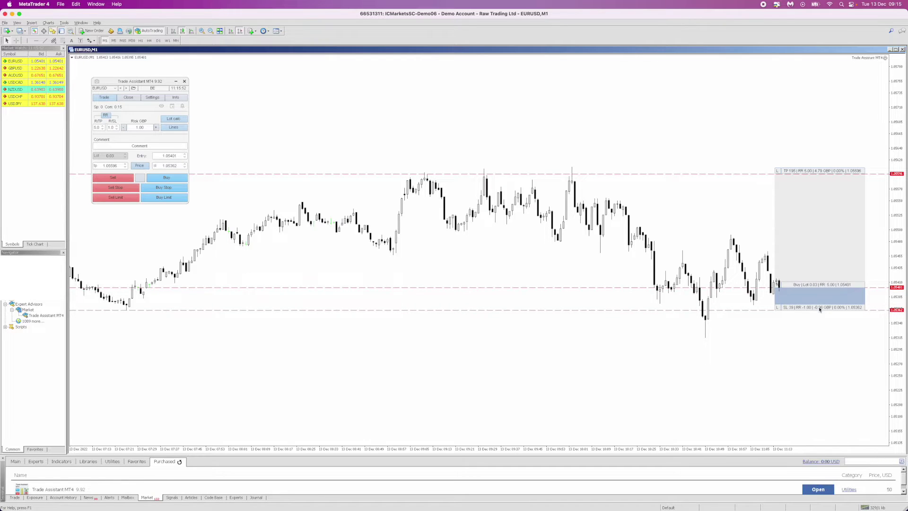
pyautogui.moveTo(819, 307); pyautogui.dragTo(820, 323)
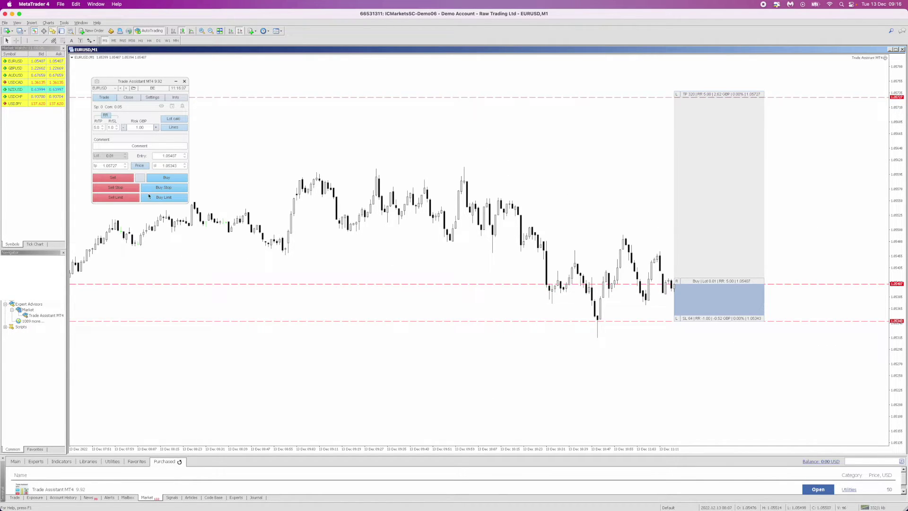
# Step: Place the 0.01-lot buy at market and display its TP/SL box on the chart
pyautogui.click(167, 177)
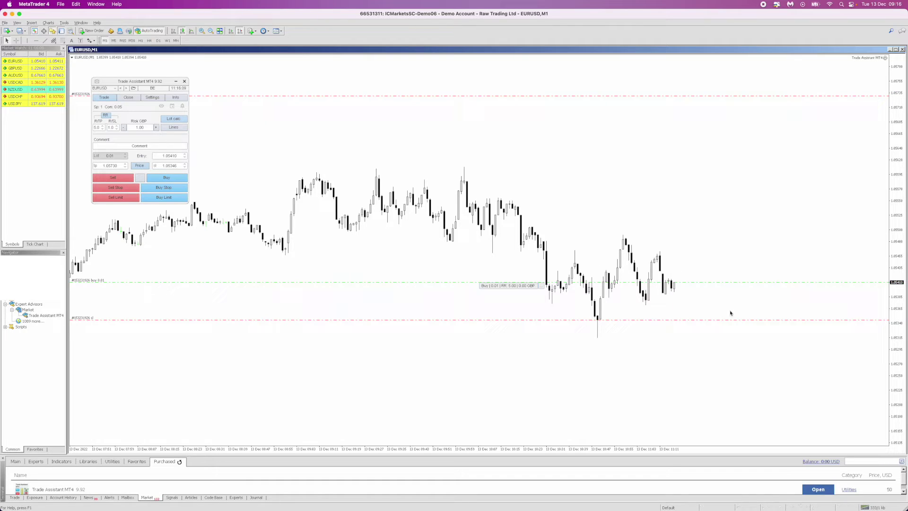
pyautogui.click(507, 286)
pyautogui.moveTo(515, 288); pyautogui.dragTo(708, 285)
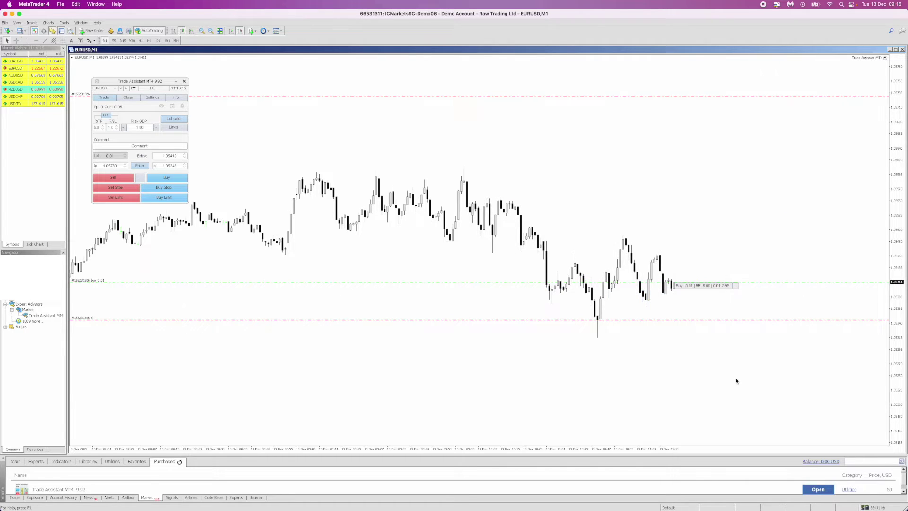
pyautogui.click(707, 286)
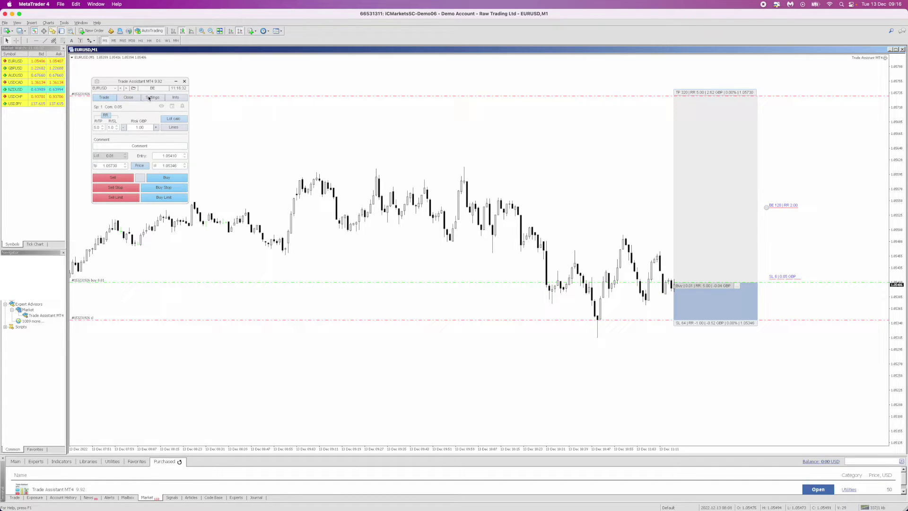
# Step: In Settings > Other, enable Break Even at RR 2.00 with spread-plus-commission offset and apply it
pyautogui.click(150, 98)
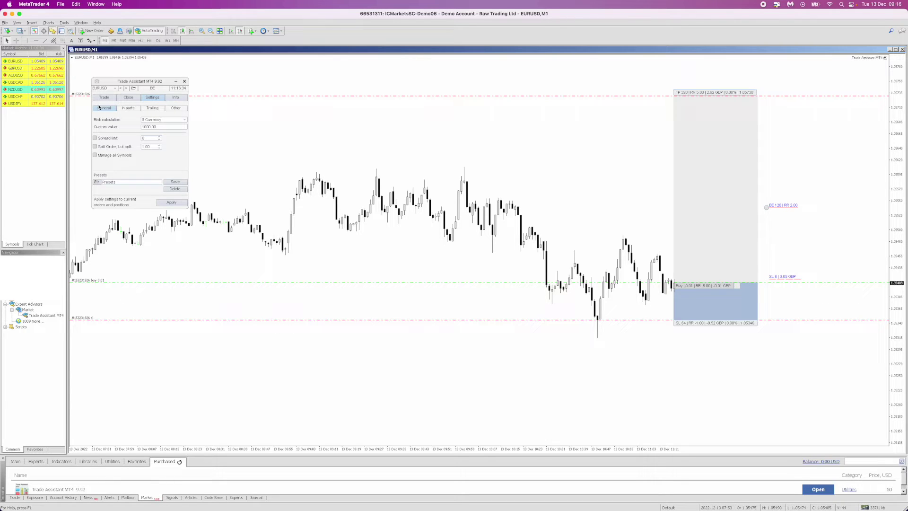
pyautogui.click(171, 108)
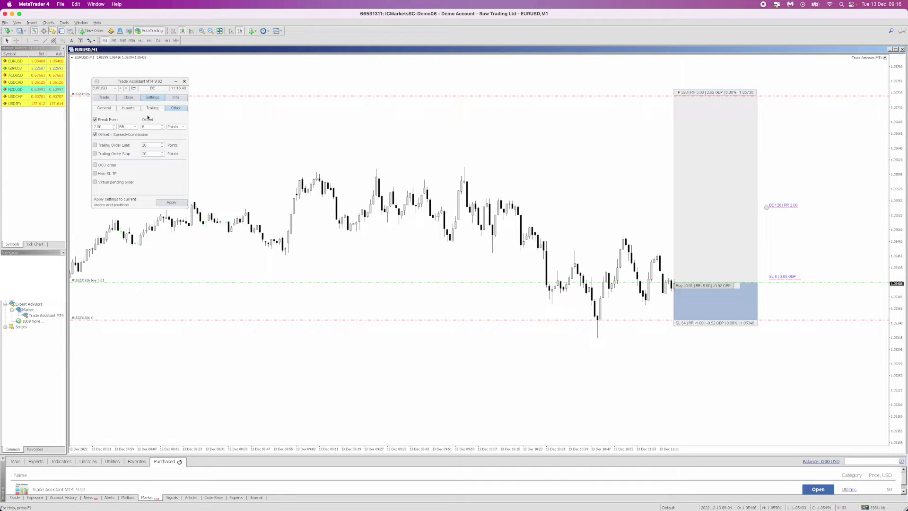
pyautogui.click(95, 119)
pyautogui.click(94, 120)
pyautogui.click(132, 128)
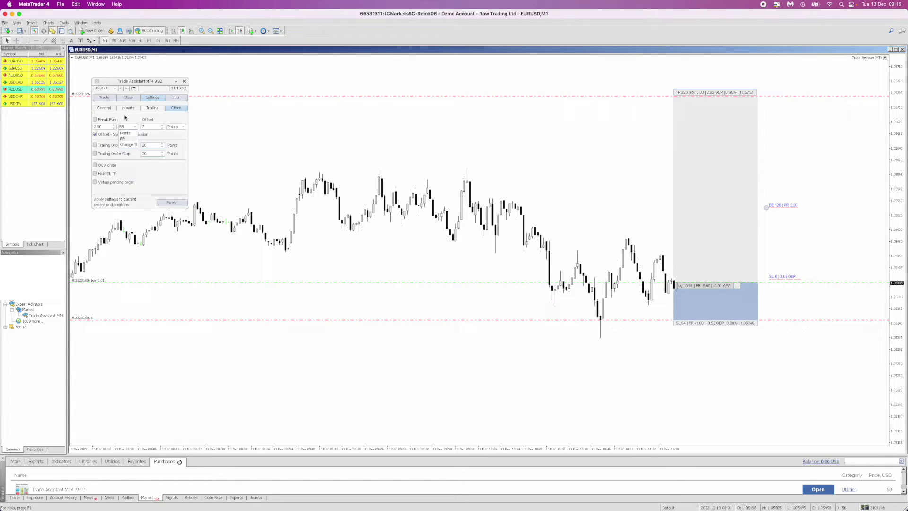
pyautogui.click(146, 136)
pyautogui.click(136, 132)
pyautogui.click(94, 135)
pyautogui.click(172, 202)
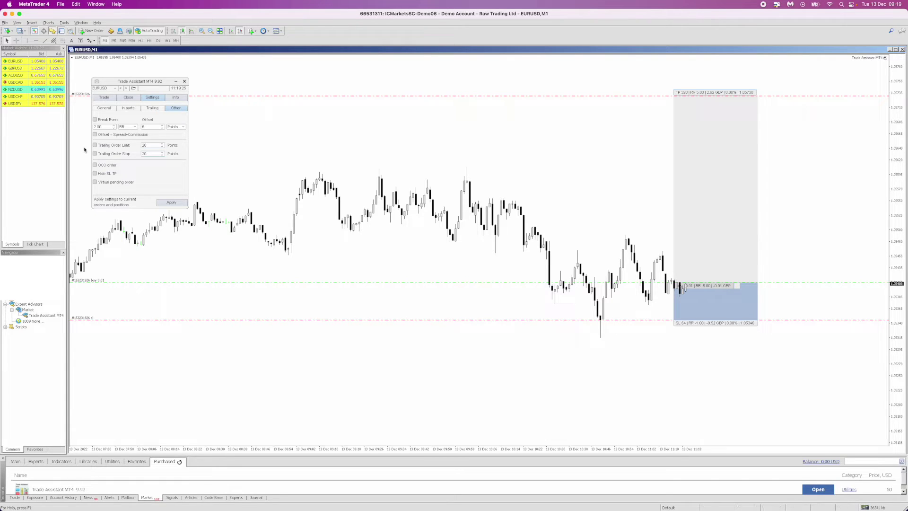
pyautogui.click(95, 120)
pyautogui.click(171, 202)
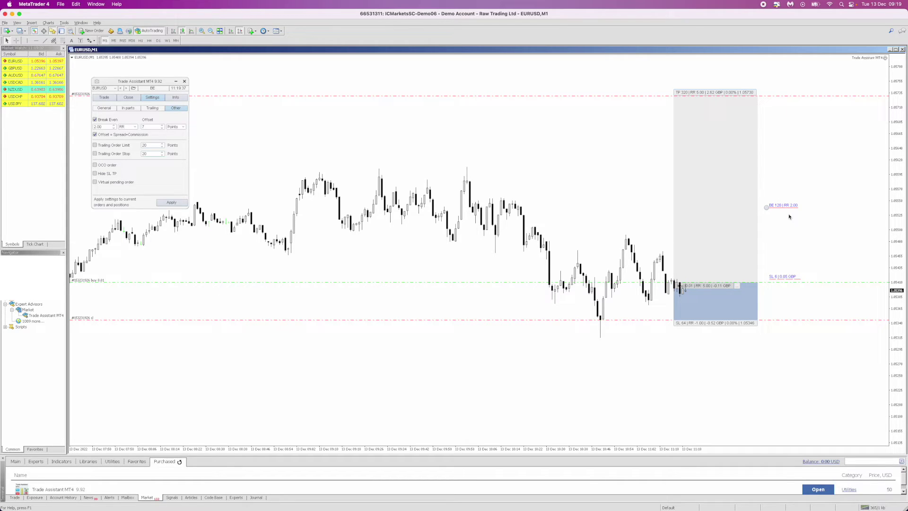
# Step: Return to market controls, change Close % from 50 to 80, and move the stop to breakeven
pyautogui.click(104, 98)
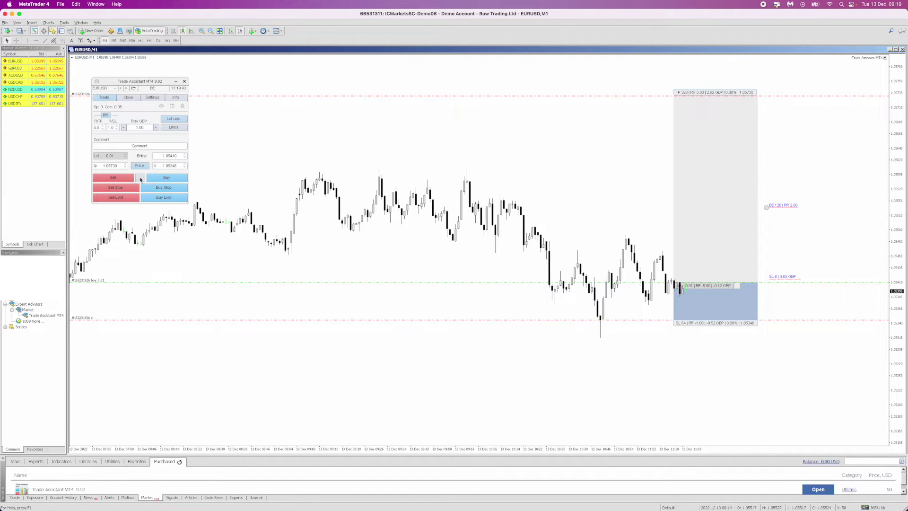
pyautogui.click(140, 178)
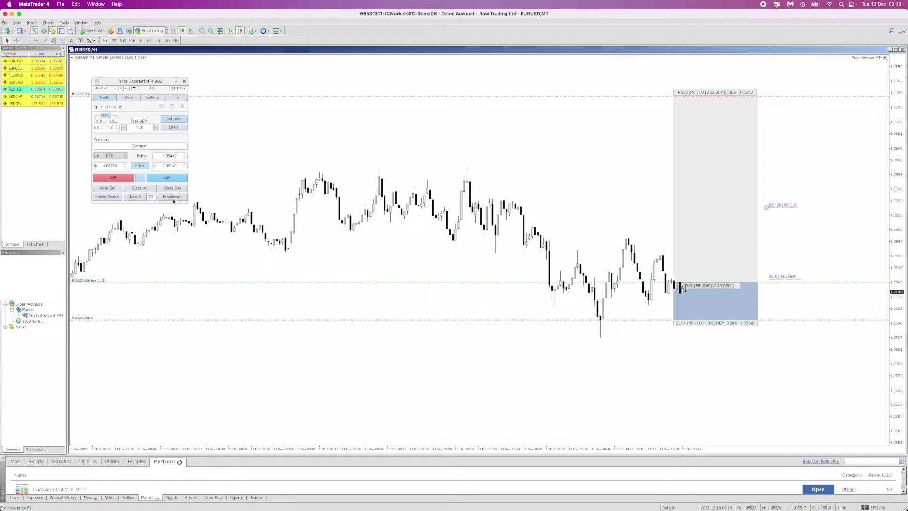
pyautogui.click(150, 197)
pyautogui.click(150, 197)
pyautogui.press('BackSpace')
pyautogui.press('BackSpace')
pyautogui.write('80')
pyautogui.click(172, 197)
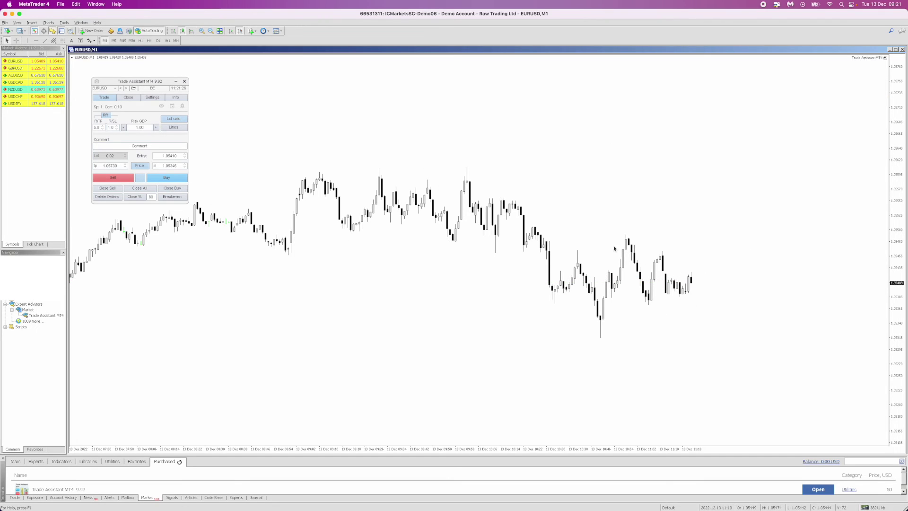
# Step: Show the trade lines, move the box past the last candle, and flip the direction toggle
pyautogui.click(175, 127)
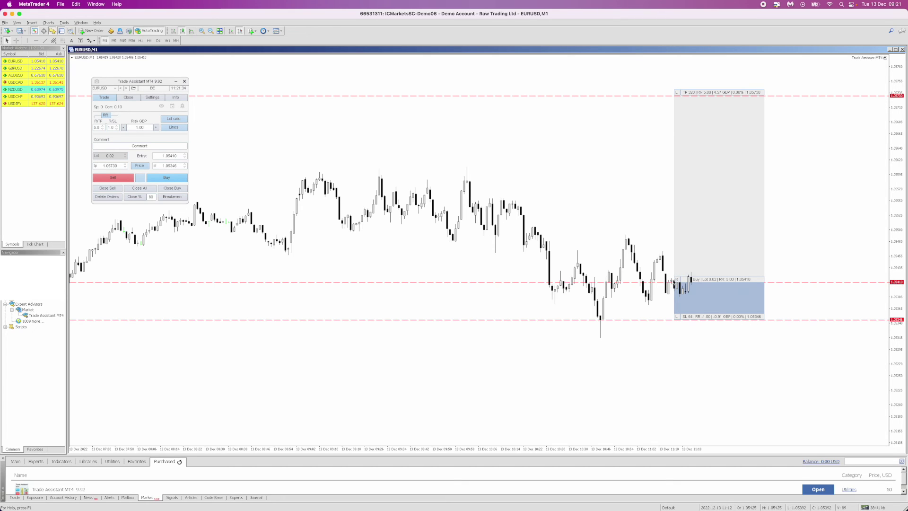
pyautogui.moveTo(723, 284); pyautogui.dragTo(739, 280)
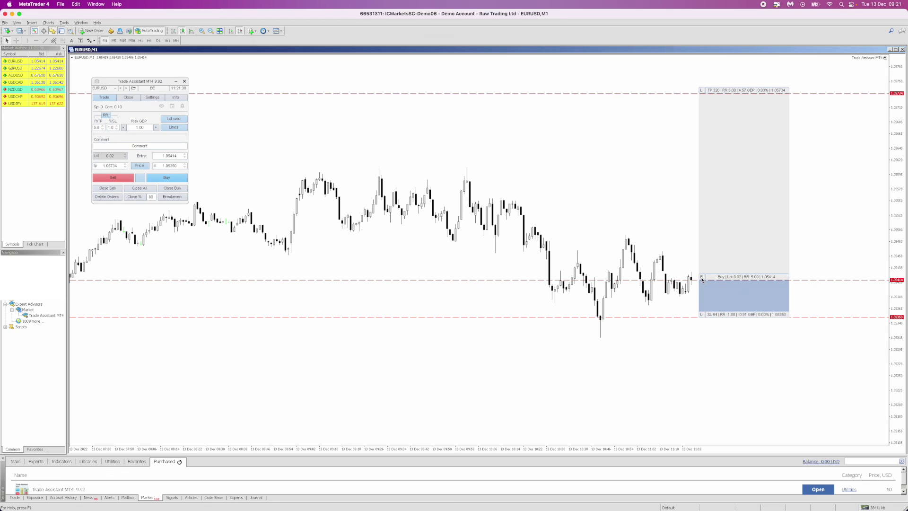
pyautogui.click(702, 278)
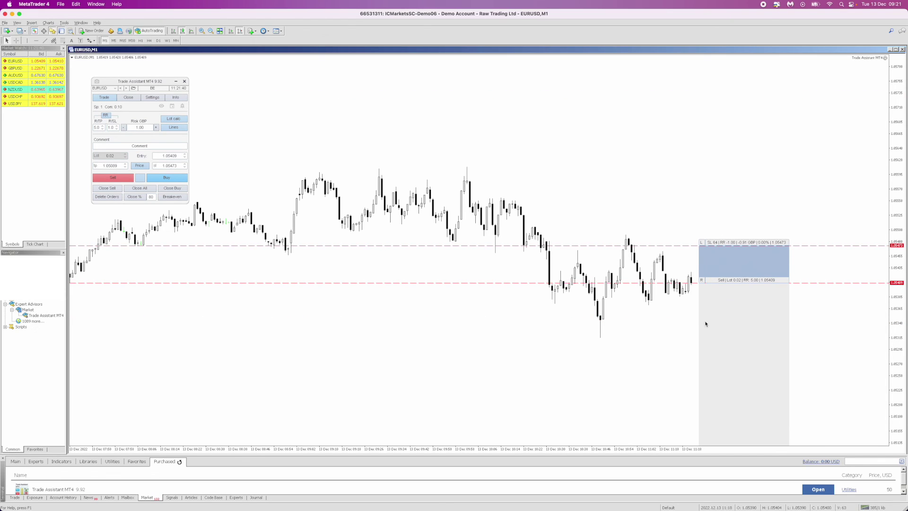